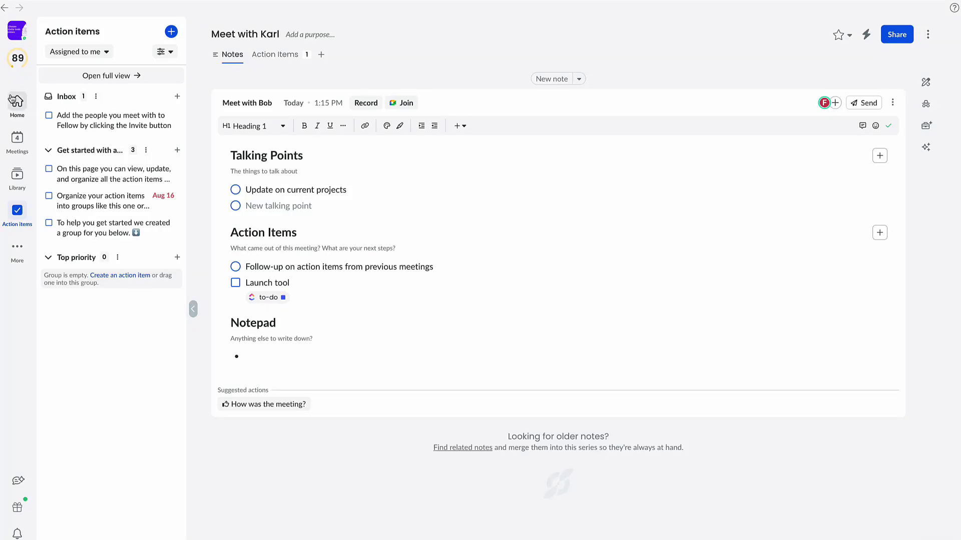
# Switch to the Home section and display the My Week calendar
pyautogui.click(16, 102)
pyautogui.click(109, 70)
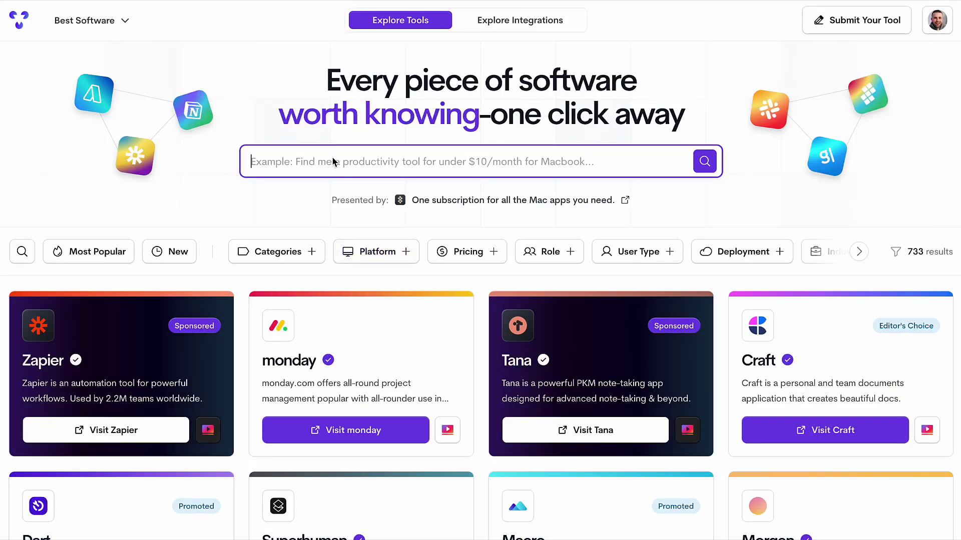
# Search Tool Finder for 'ai meeting' and scroll through the 33 result cards
pyautogui.write('ai meeting')
pyautogui.press('Return')
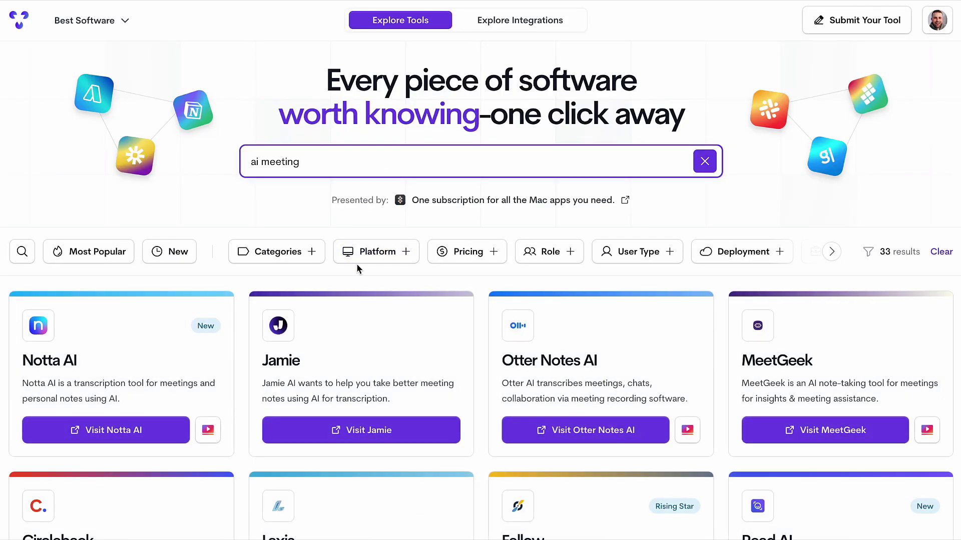
pyautogui.hscroll(2, 356, 265)
pyautogui.scroll(-2, 375, 331)
pyautogui.scroll(-7, 376, 331)
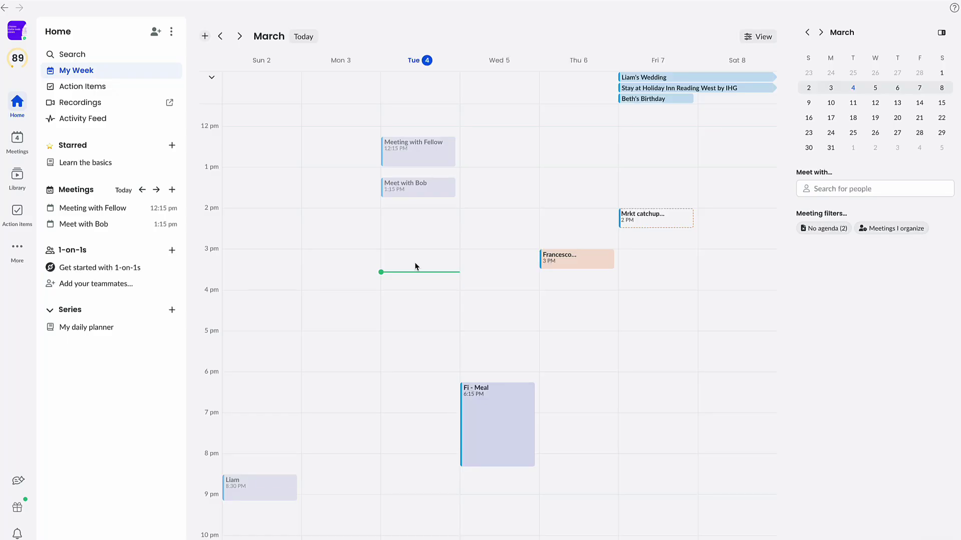
# Review the Meeting with Fellow recap and notes, then open More over My Week
pyautogui.click(433, 155)
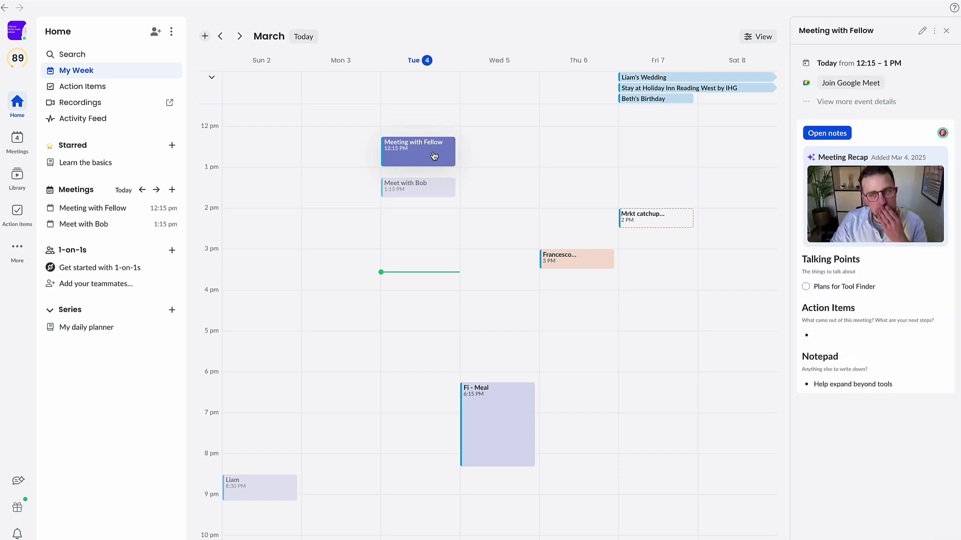
pyautogui.click(827, 133)
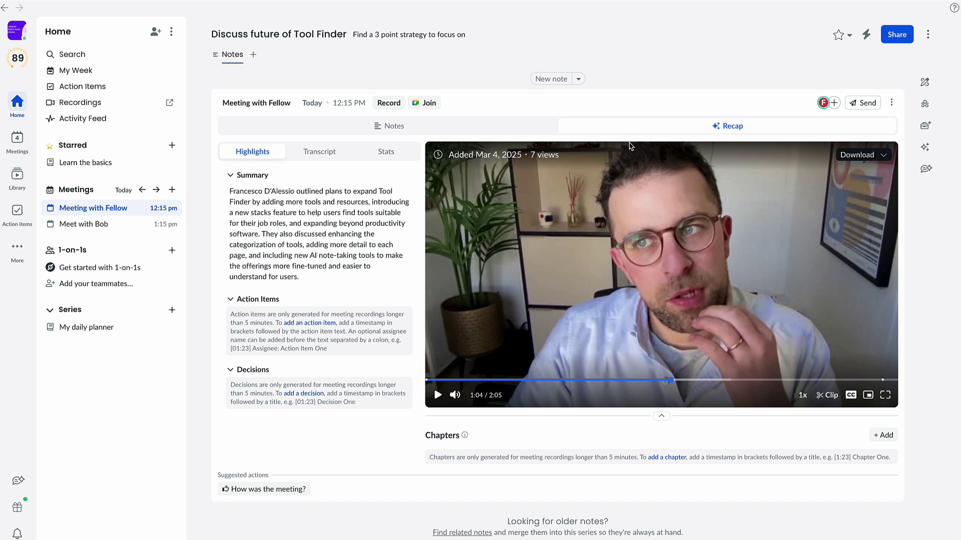
pyautogui.click(445, 129)
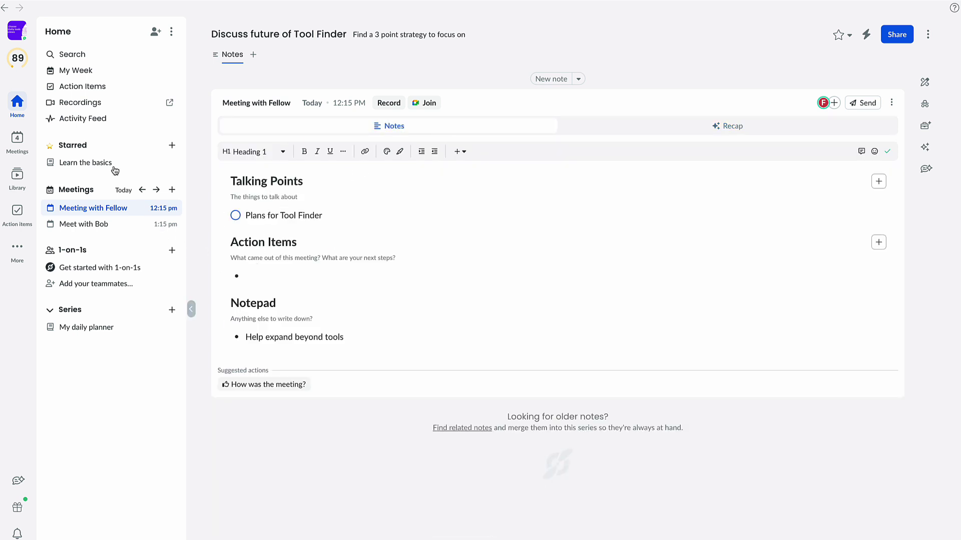
pyautogui.click(92, 71)
pyautogui.click(17, 248)
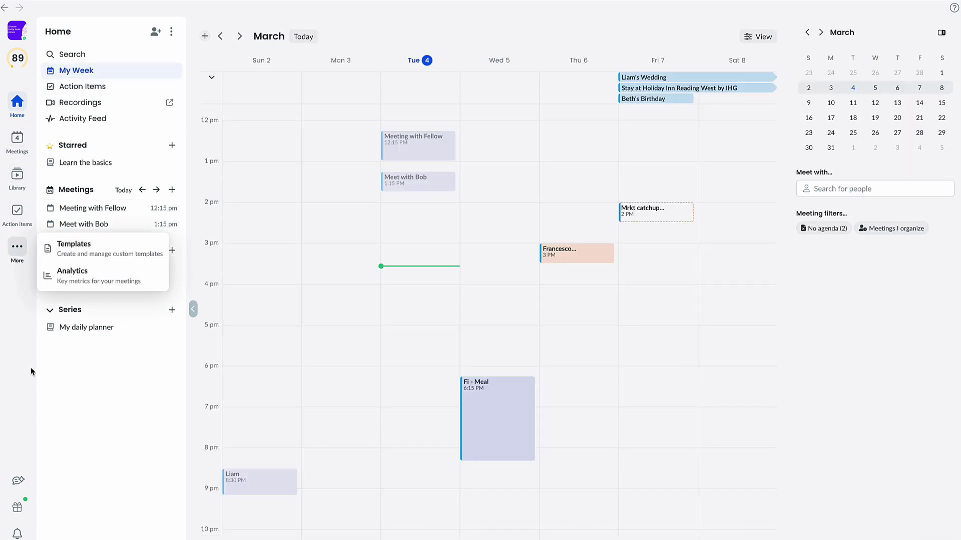
# Close the More popup, review Note Taker & AI settings, and return to My Week
pyautogui.click(75, 380)
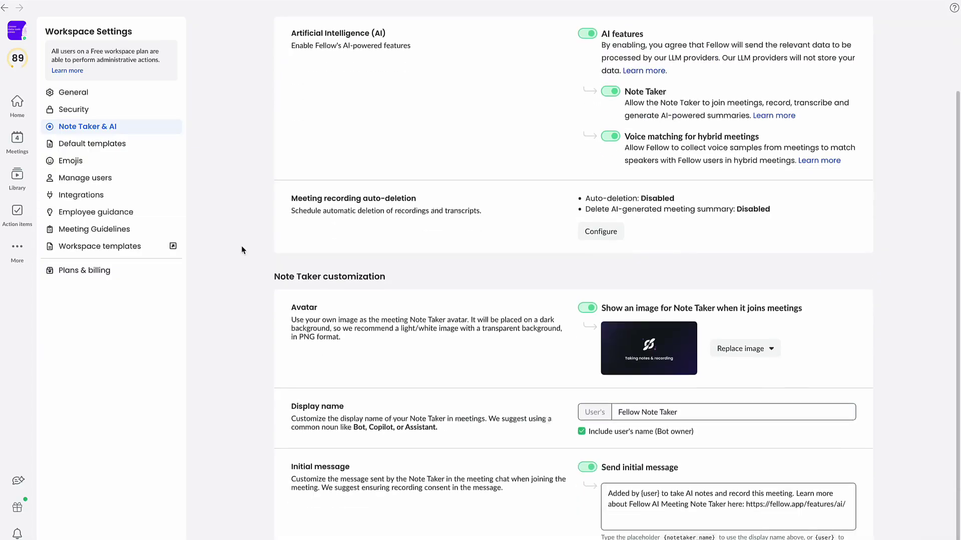
pyautogui.scroll(-1, 241, 245)
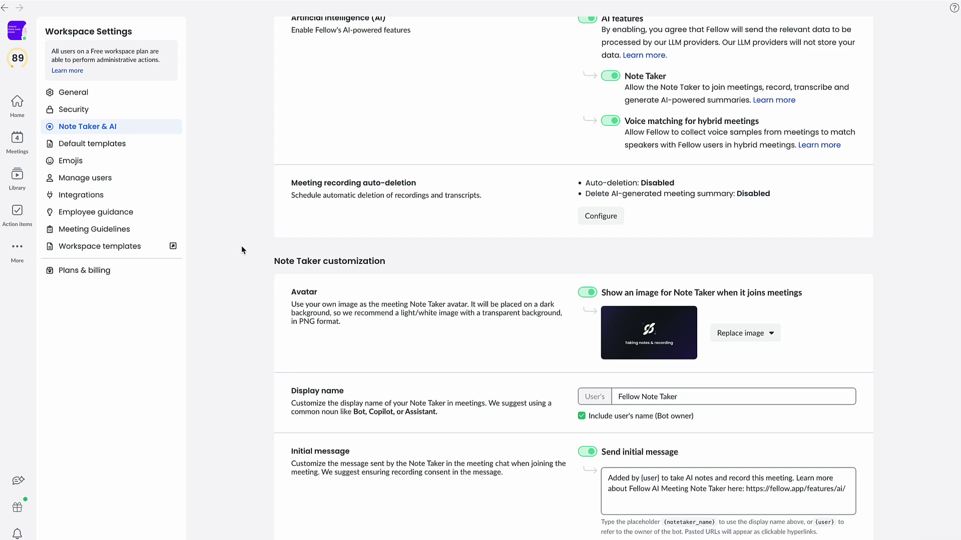
pyautogui.scroll(3, 242, 247)
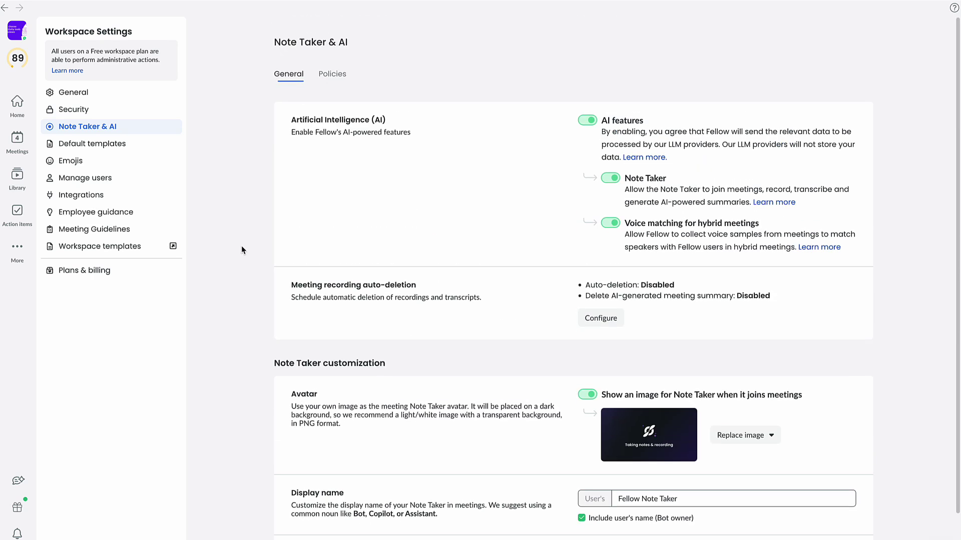
pyautogui.click(16, 102)
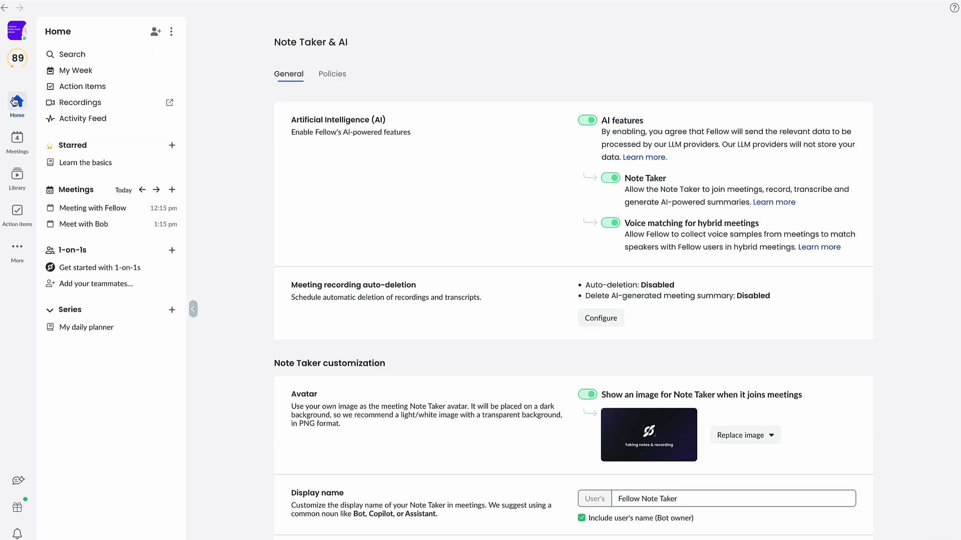
pyautogui.click(77, 72)
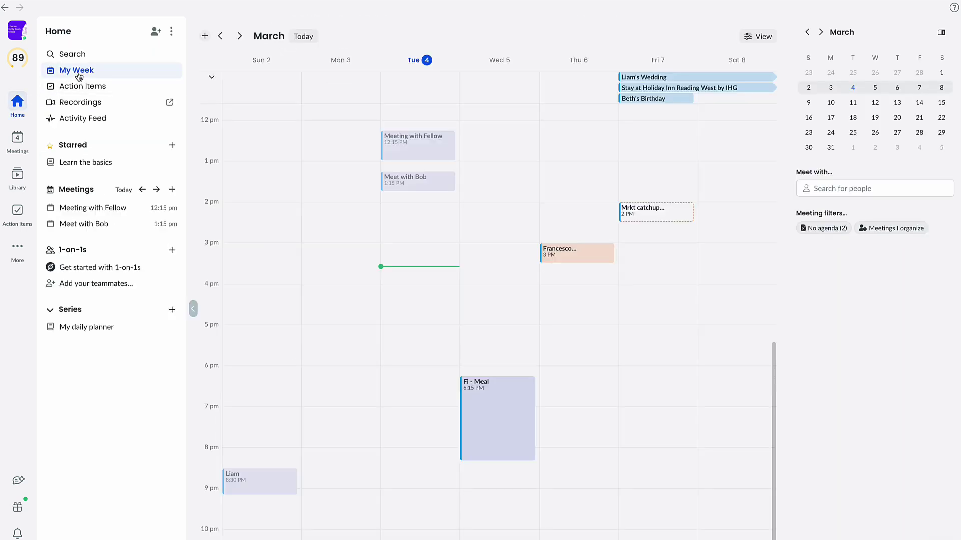
pyautogui.click(91, 209)
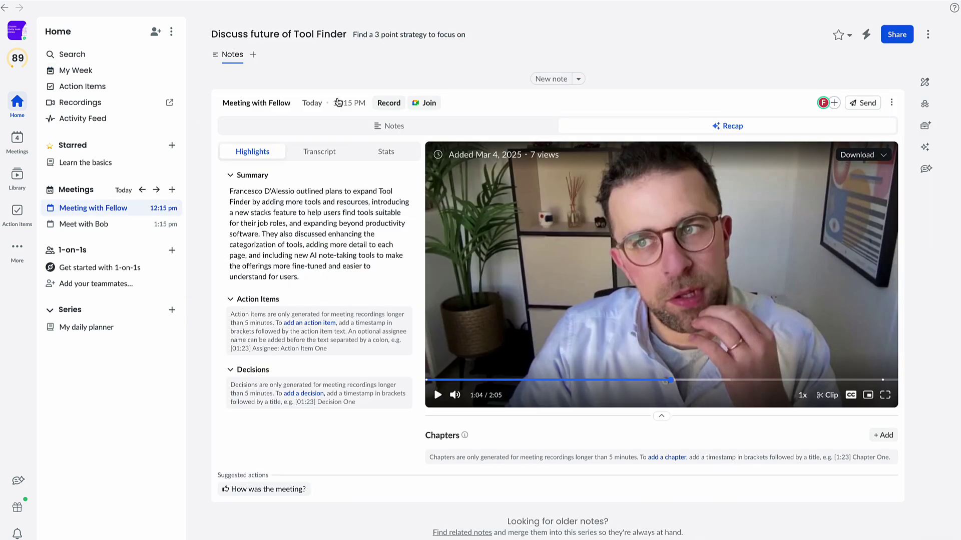
pyautogui.click(350, 130)
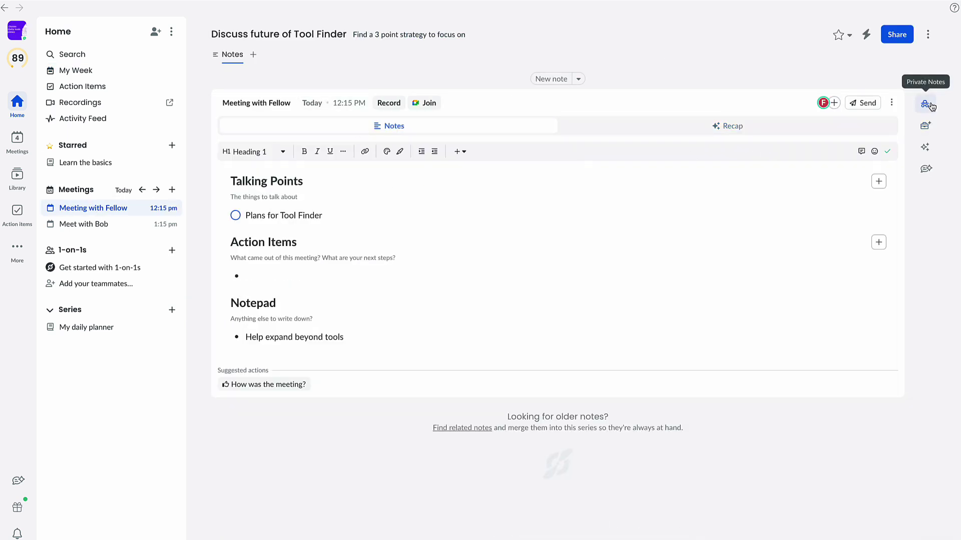
pyautogui.click(927, 125)
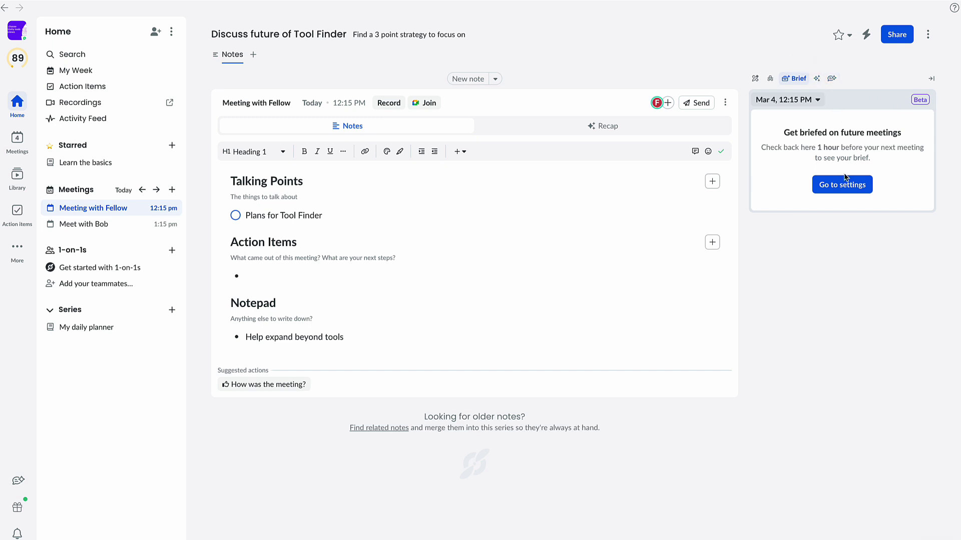
pyautogui.click(772, 80)
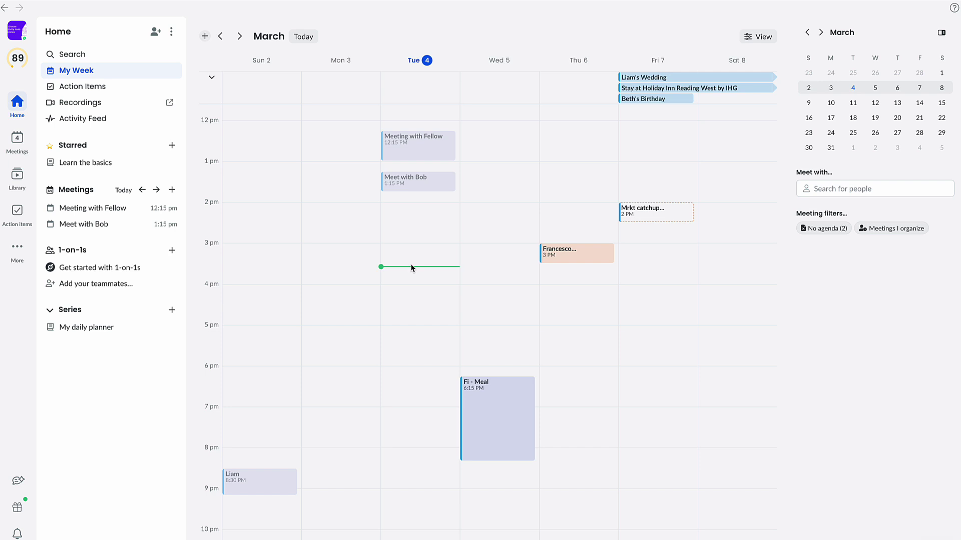
# Create a 3:30 PM Tuesday, March 4 meeting titled 'Meeting wit…' with a purpose, and save it
pyautogui.moveTo(411, 270); pyautogui.dragTo(412, 331)
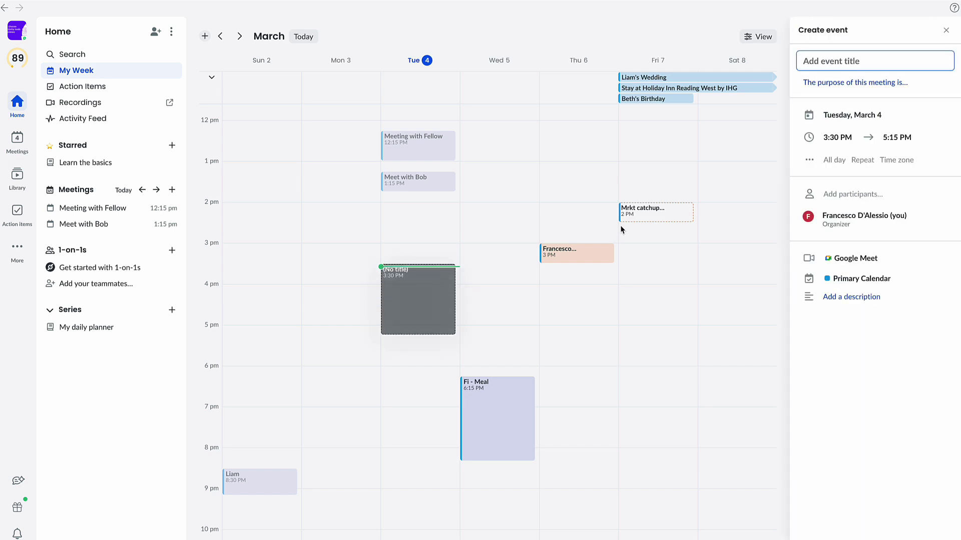
pyautogui.write('Meeting with Sarah')
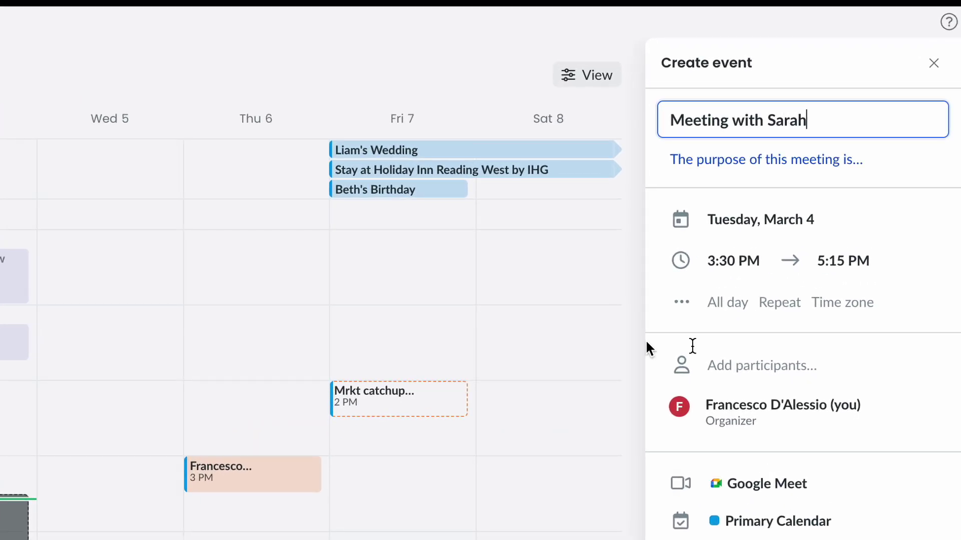
pyautogui.click(845, 173)
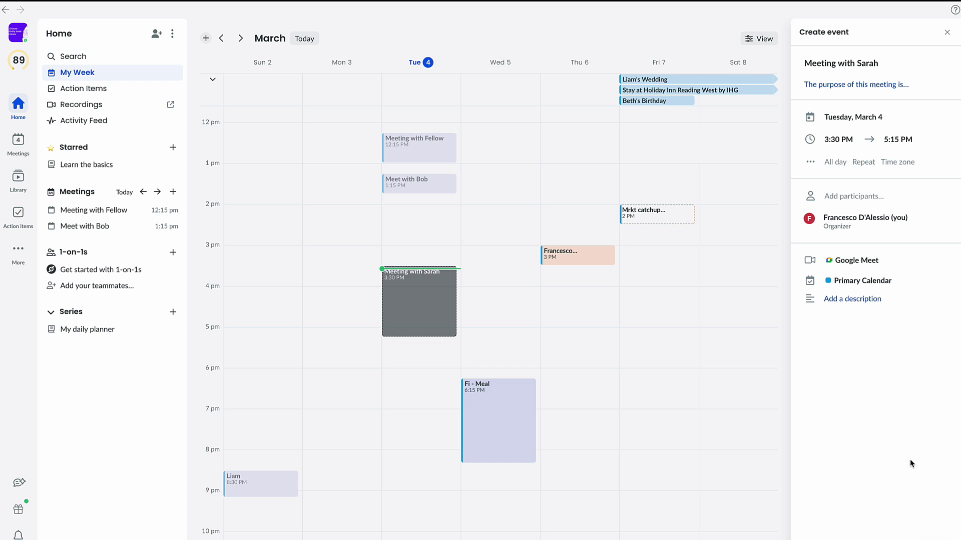
pyautogui.click(770, 407)
# Move the new meeting so it runs from 4 to 5:45 PM
pyautogui.click(438, 298)
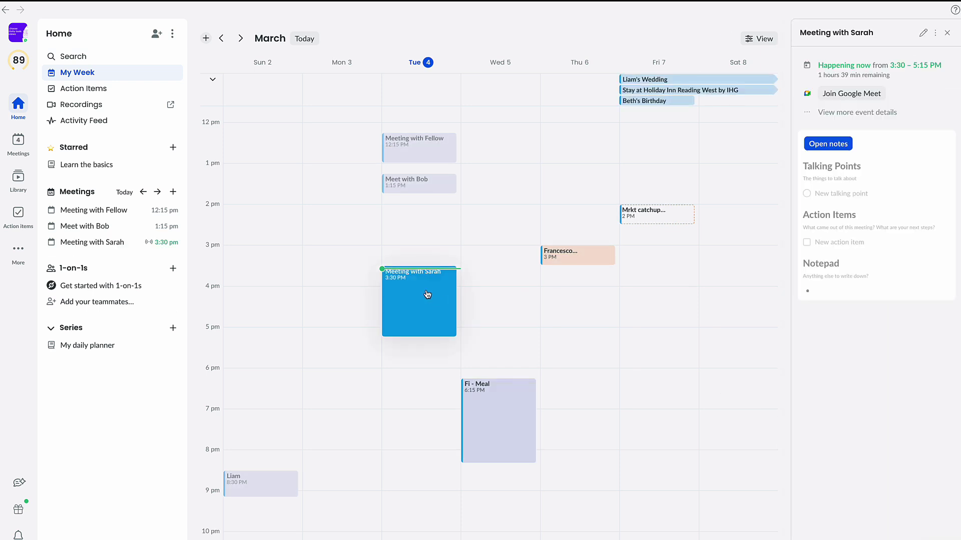
pyautogui.moveTo(427, 294); pyautogui.dragTo(426, 315)
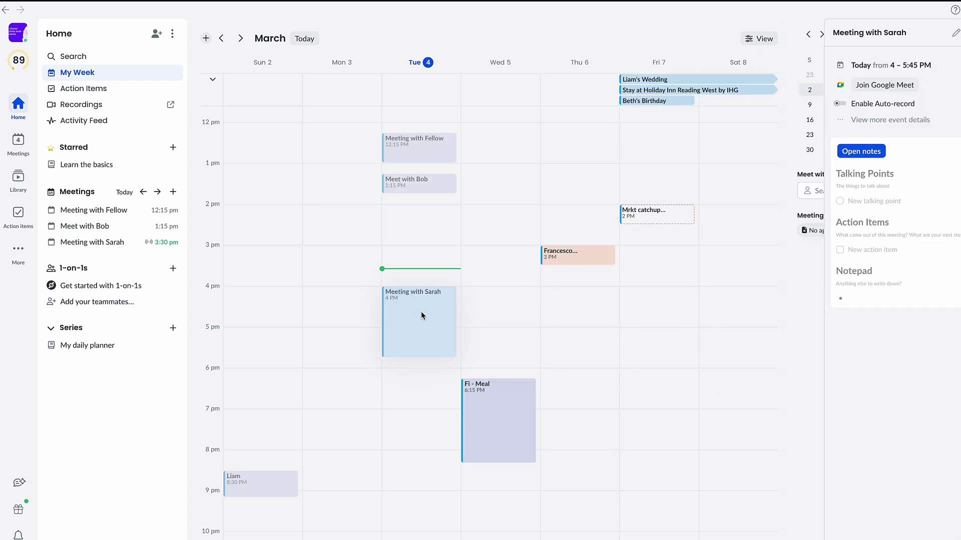
pyautogui.click(412, 307)
# Open the new meeting's notes page with its Private Notes, Suggested Topics and Copilot chat
pyautogui.click(819, 151)
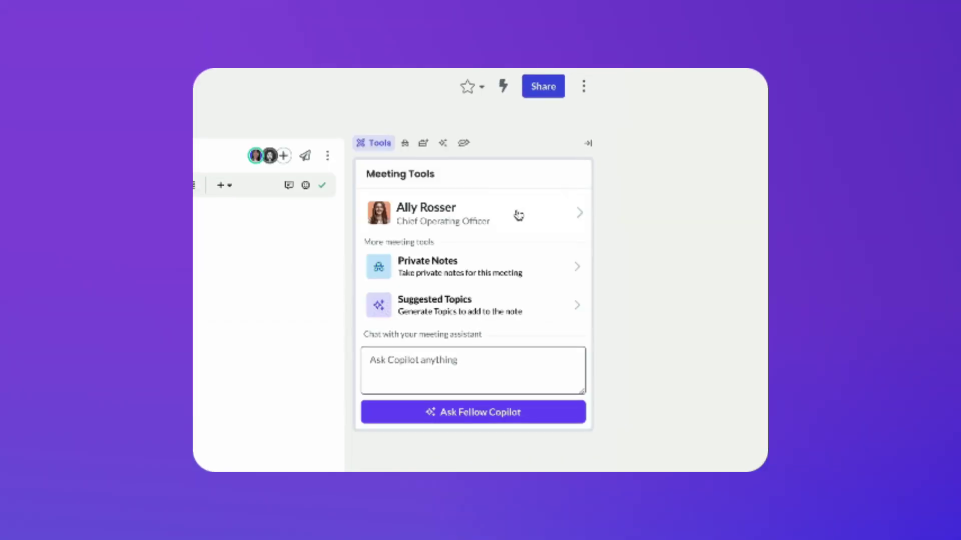
# View the attendee's brief and write 'Improving teamwork for managers and their teams' as the first Objective
pyautogui.click(518, 215)
pyautogui.scroll(-6, 519, 214)
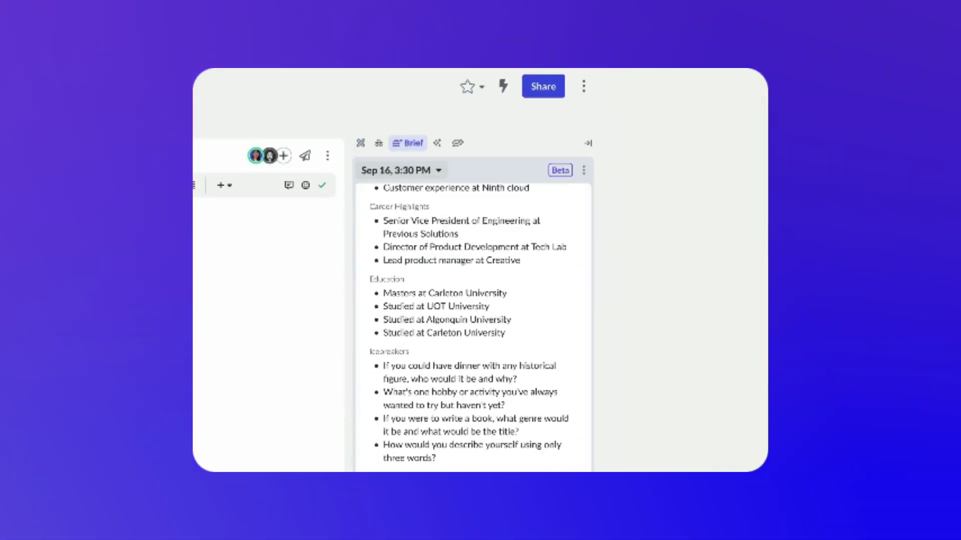
pyautogui.scroll(6, 473, 320)
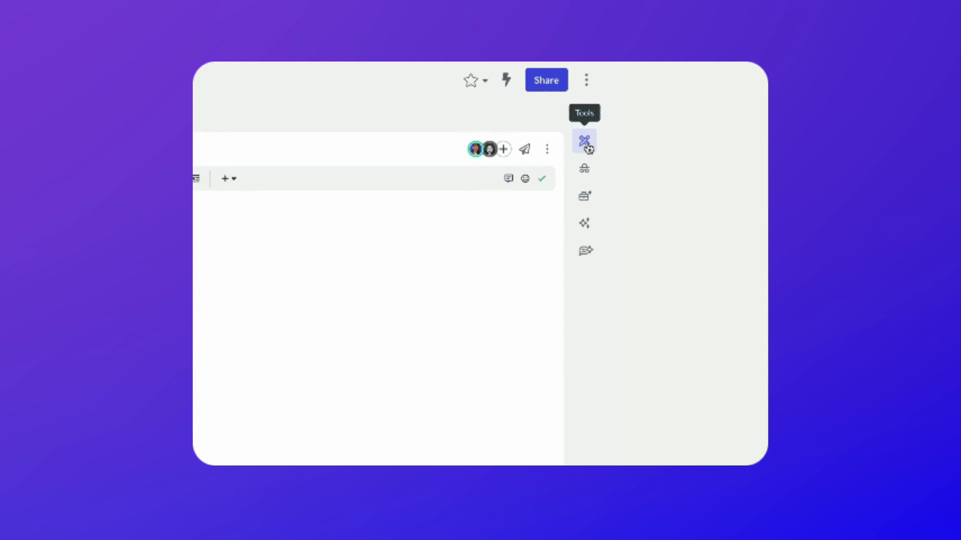
pyautogui.click(583, 142)
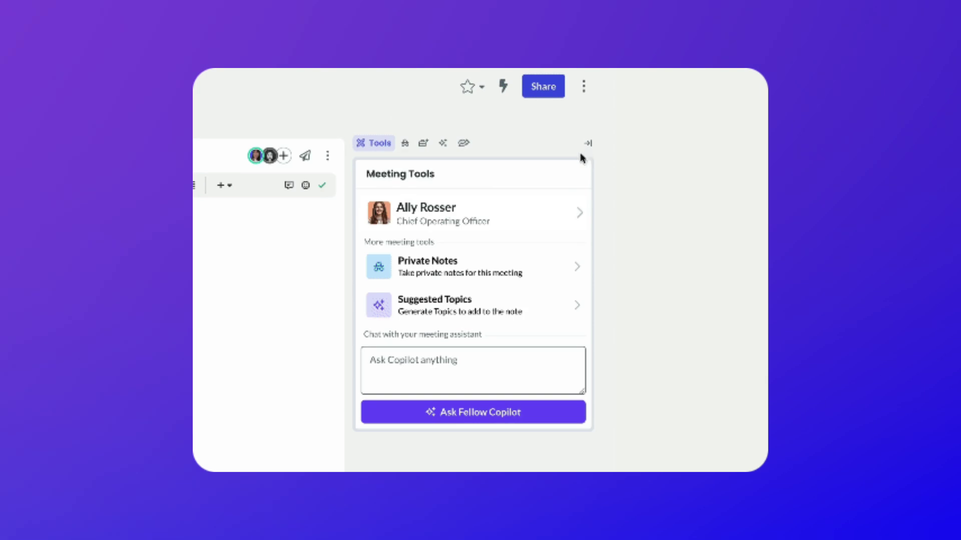
pyautogui.click(519, 216)
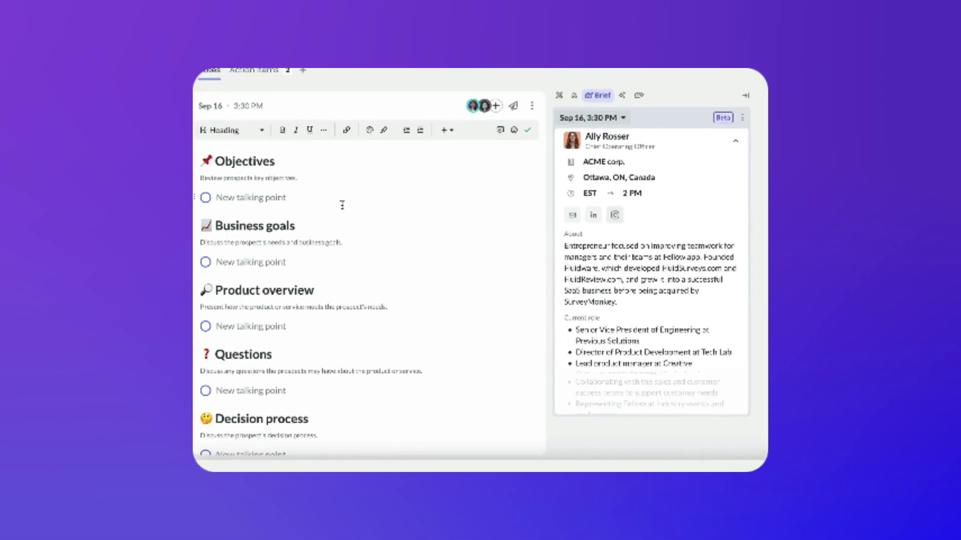
pyautogui.click(342, 200)
pyautogui.write('Im')
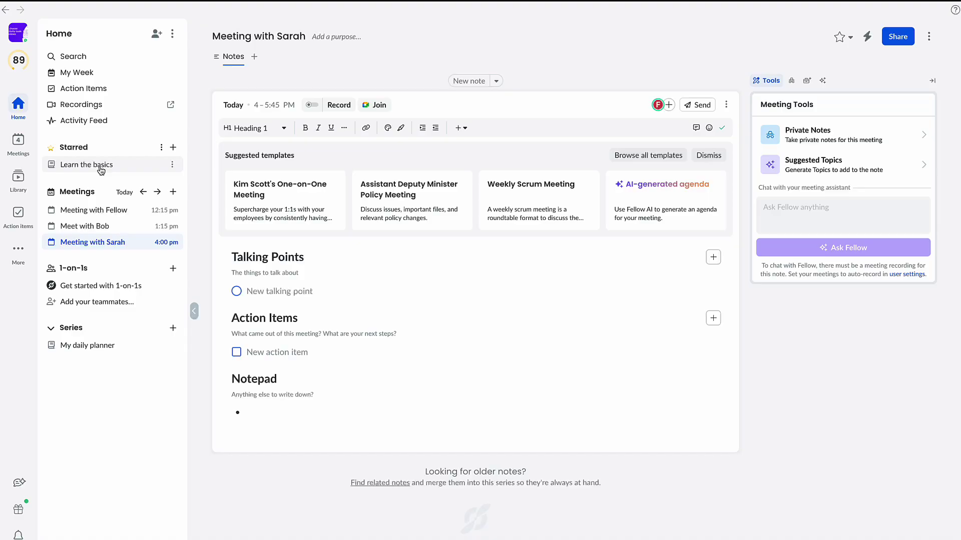
# Scroll through the 'Get started with 1-on-1s' Fellow Bot note and show its Meeting Brief
pyautogui.click(98, 285)
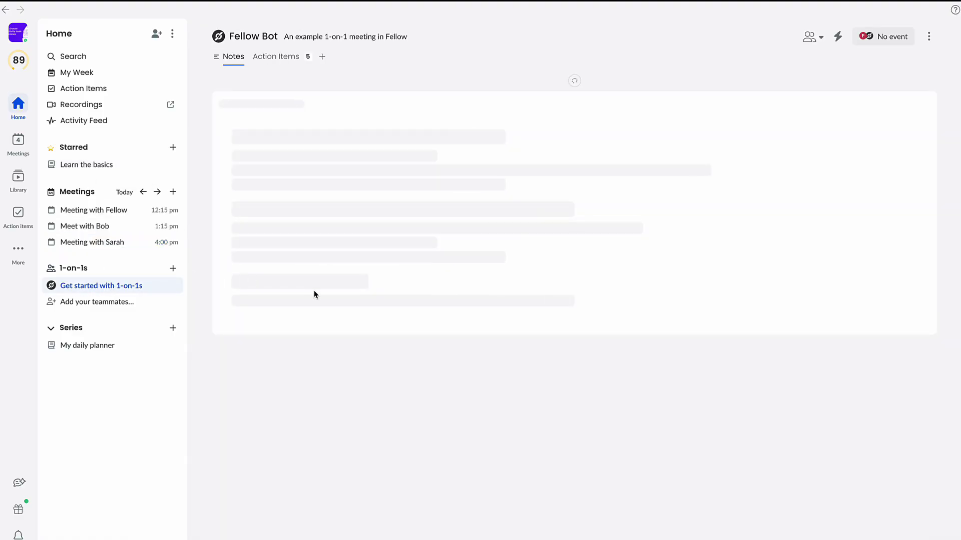
pyautogui.scroll(-6, 320, 235)
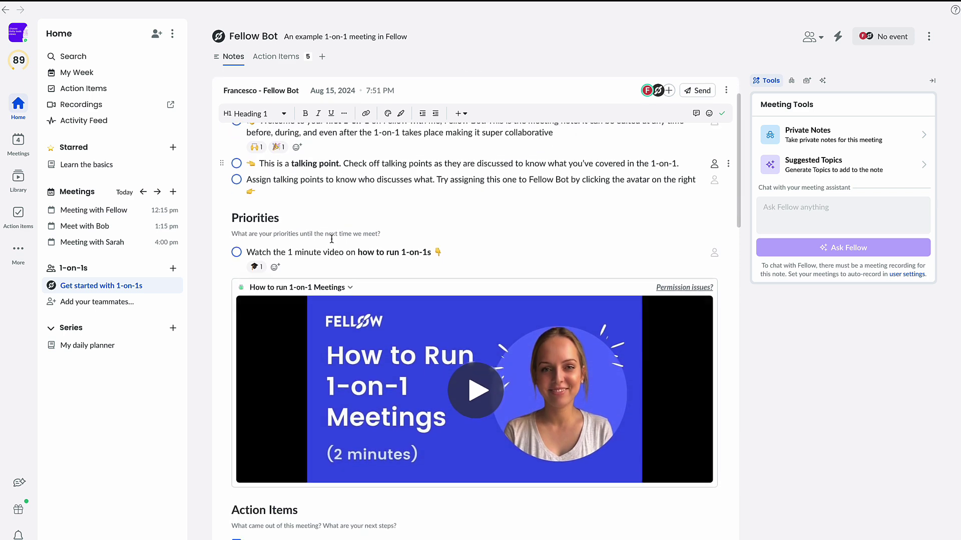
pyautogui.scroll(-5, 332, 239)
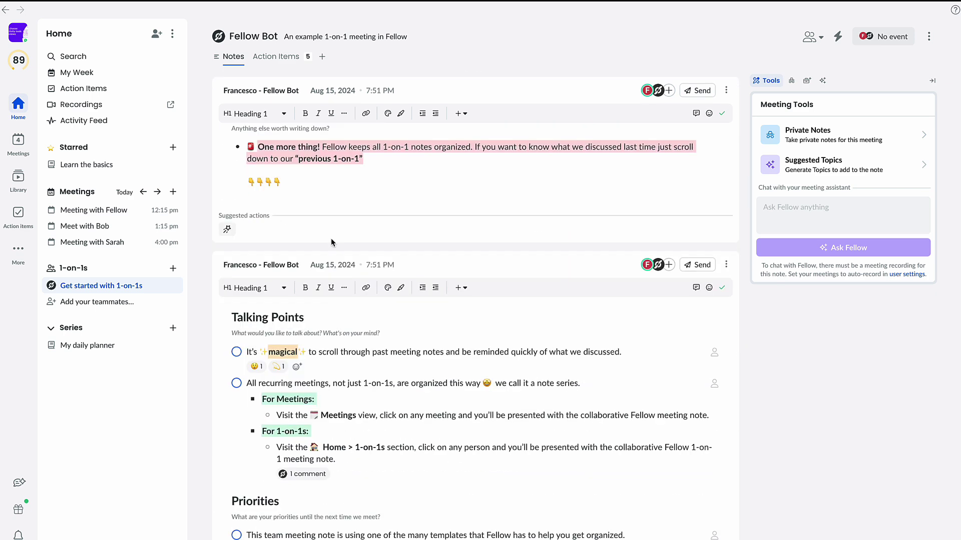
pyautogui.scroll(10, 332, 242)
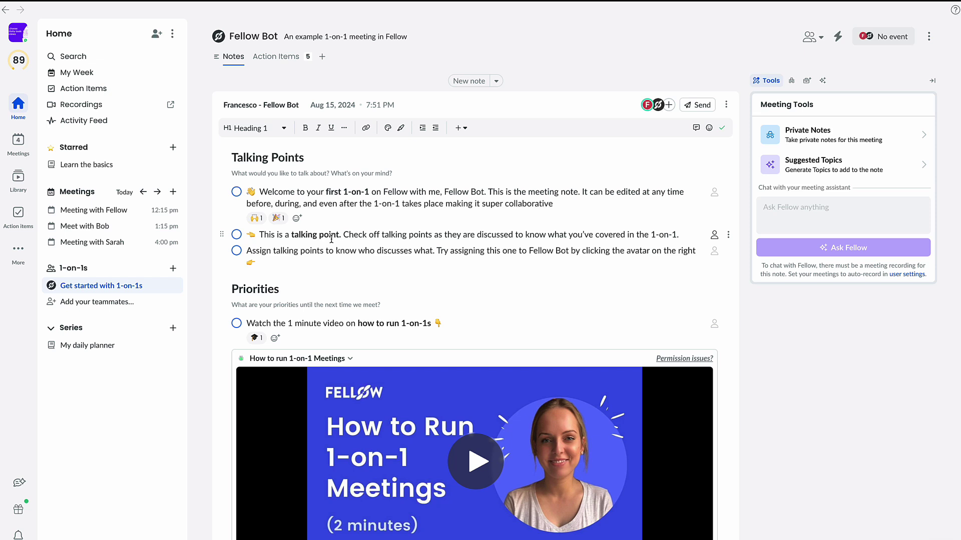
pyautogui.click(804, 83)
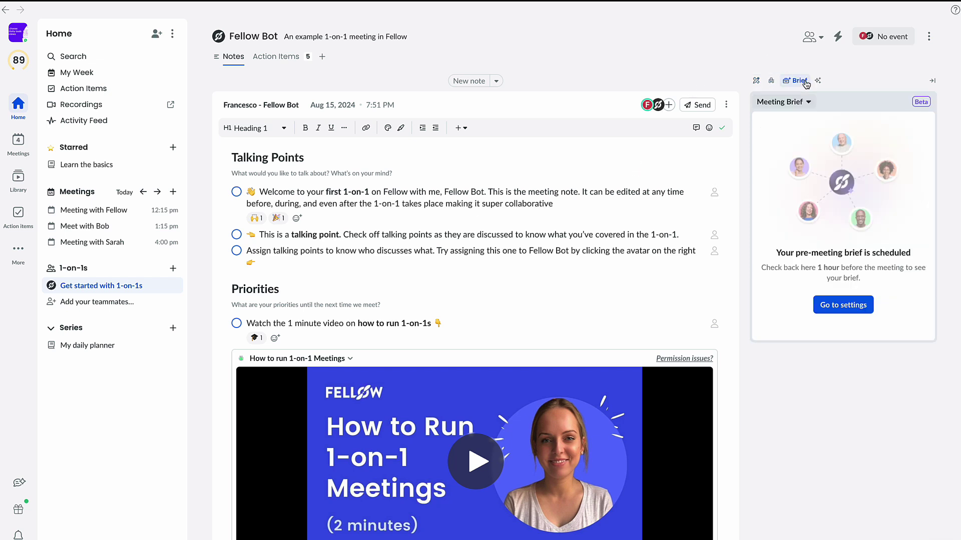
# Check AI Suggestions and the Launch tool action item's due-date calendar without setting a date
pyautogui.click(817, 81)
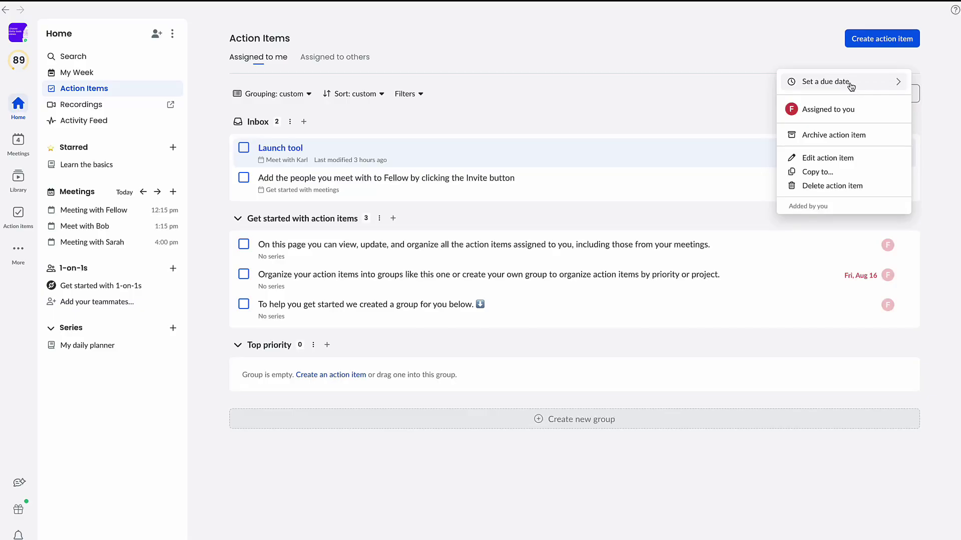
pyautogui.click(849, 84)
pyautogui.click(659, 103)
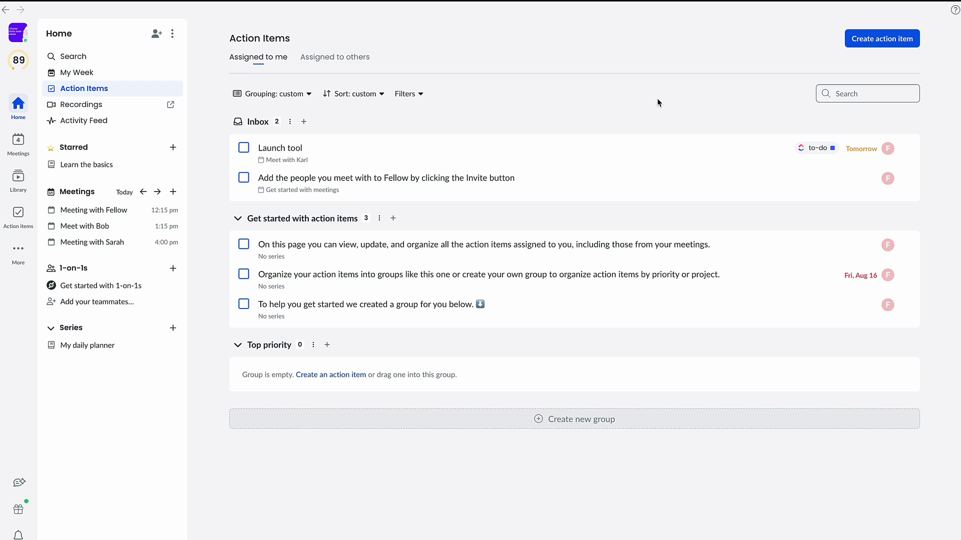
# Generate an AI agenda for Meeting with Sarah: Project updates, Celebrating achievements, plus an achievement-acknowledgement item
pyautogui.click(124, 243)
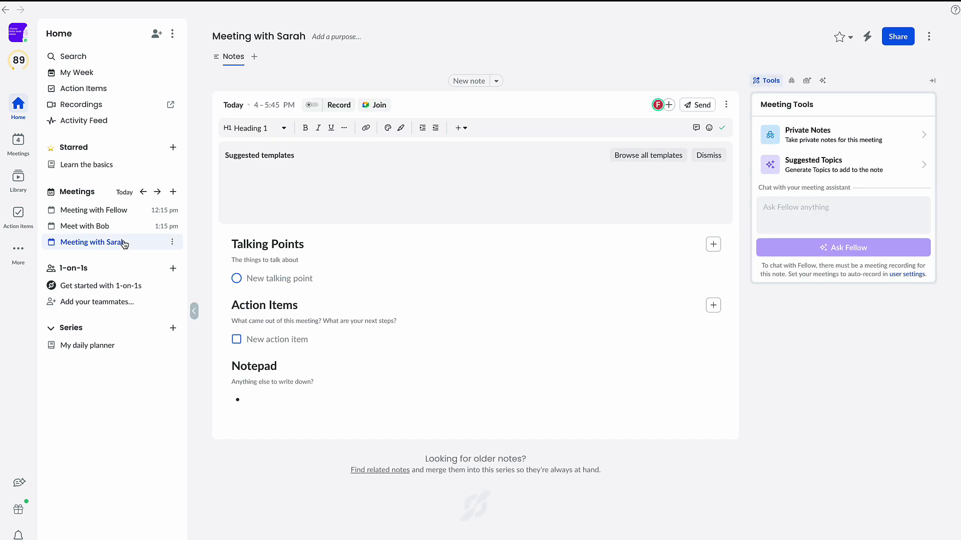
pyautogui.click(682, 186)
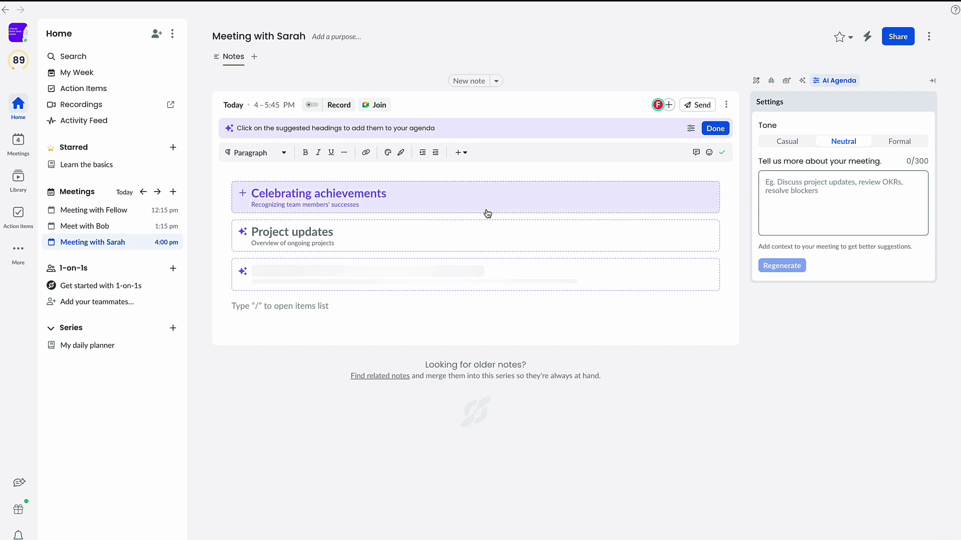
pyautogui.click(332, 245)
pyautogui.click(328, 198)
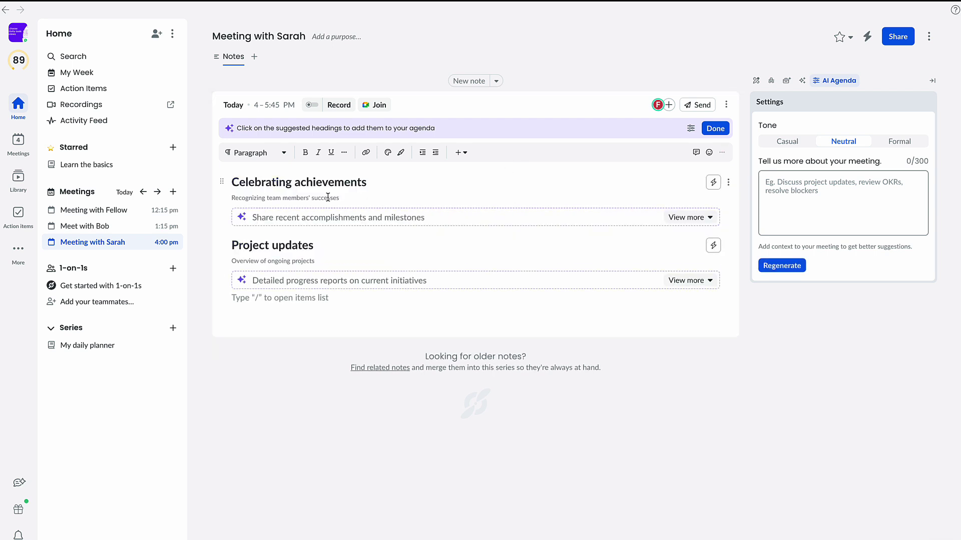
pyautogui.click(680, 217)
pyautogui.click(636, 233)
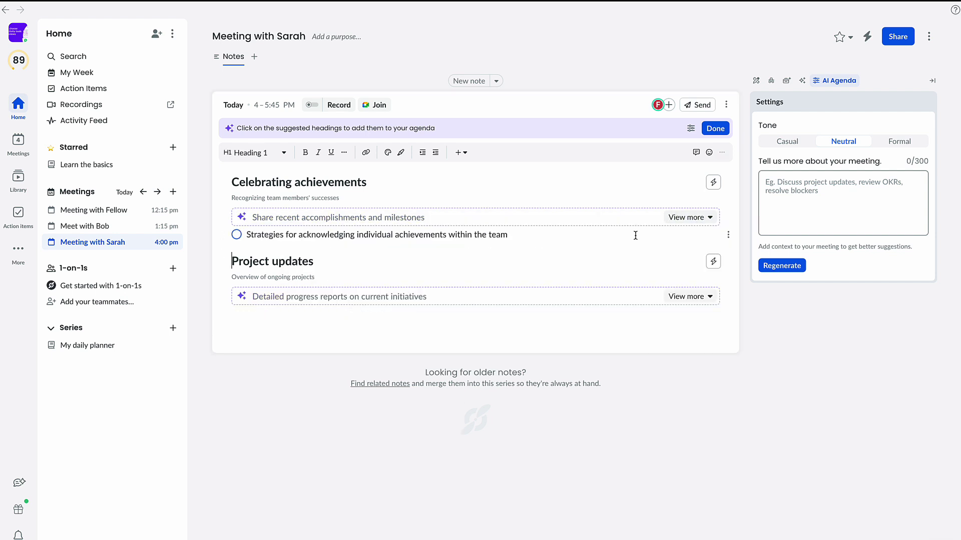
pyautogui.click(689, 296)
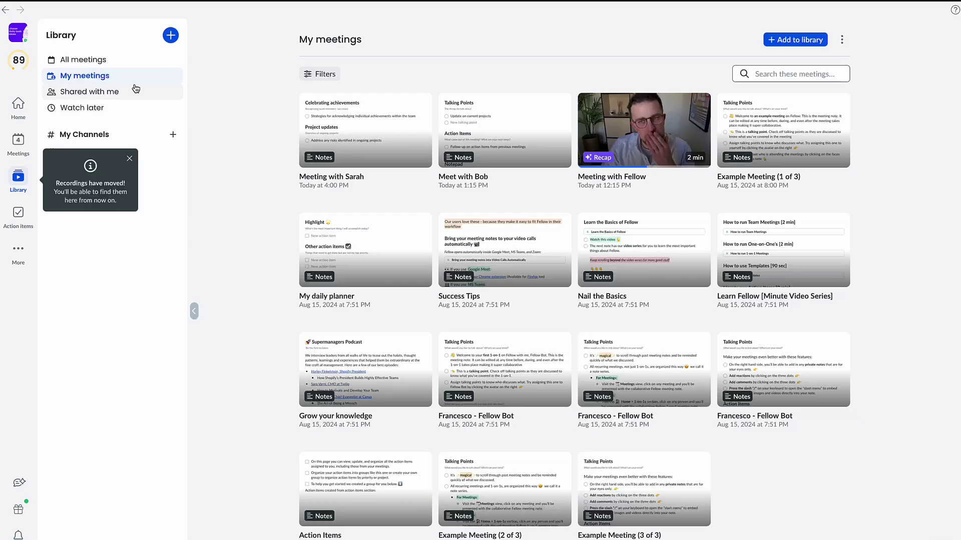
pyautogui.click(130, 159)
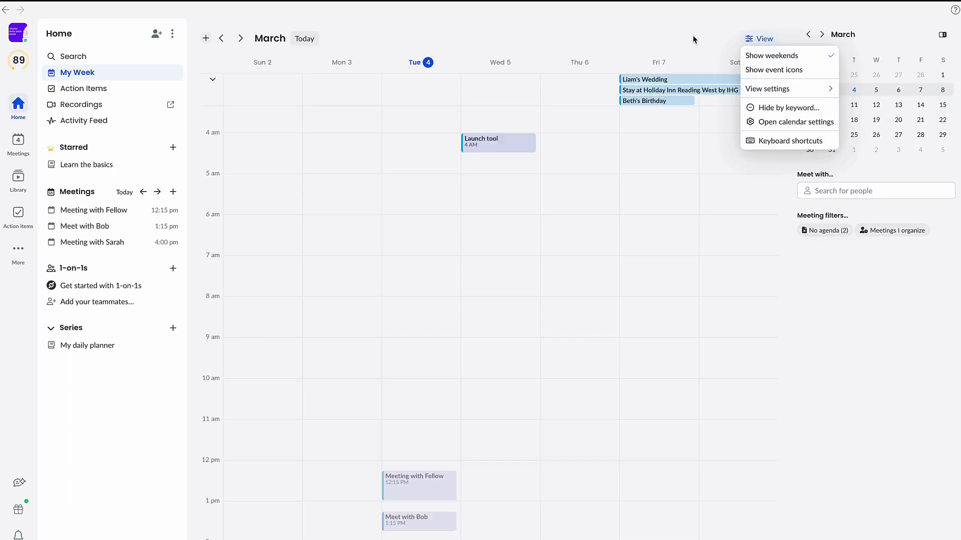
pyautogui.click(693, 37)
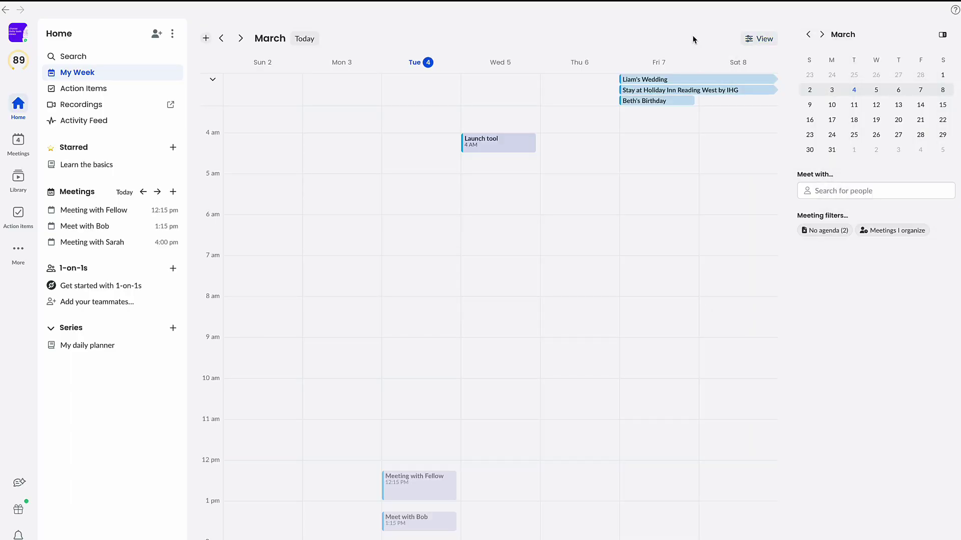
pyautogui.click(18, 141)
# Open the Meeting with Fellow note and review its Notes, Recap, Transcript and Stats tabs
pyautogui.click(92, 142)
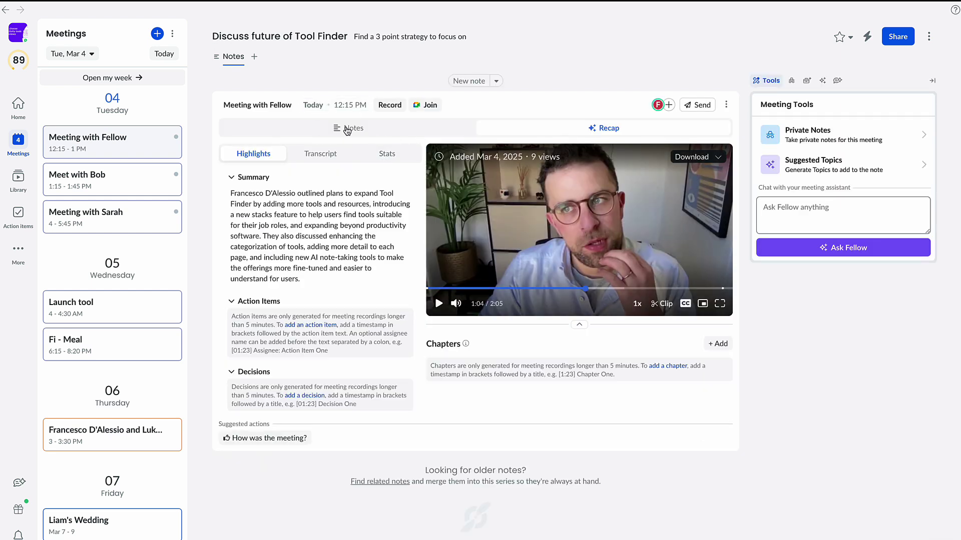
pyautogui.click(347, 129)
pyautogui.click(603, 128)
pyautogui.click(320, 153)
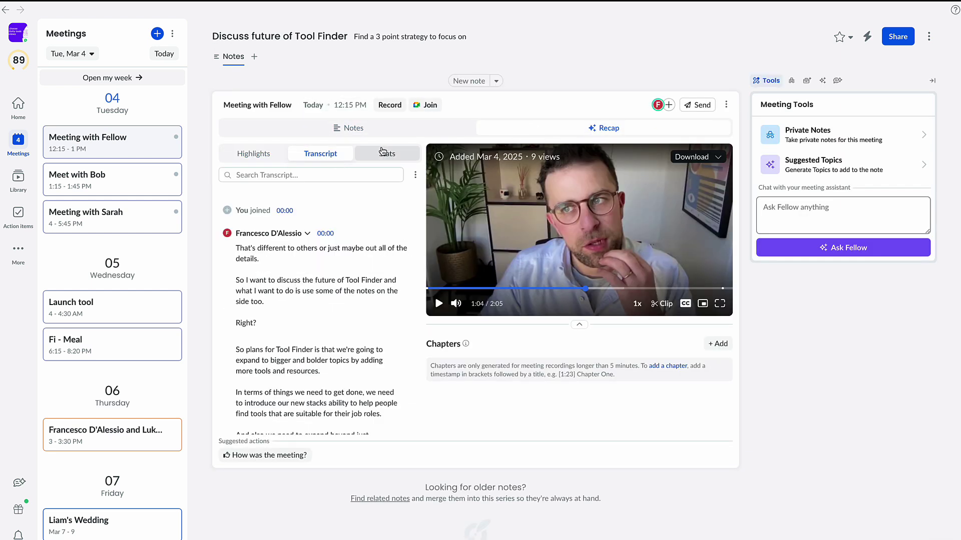
pyautogui.click(384, 153)
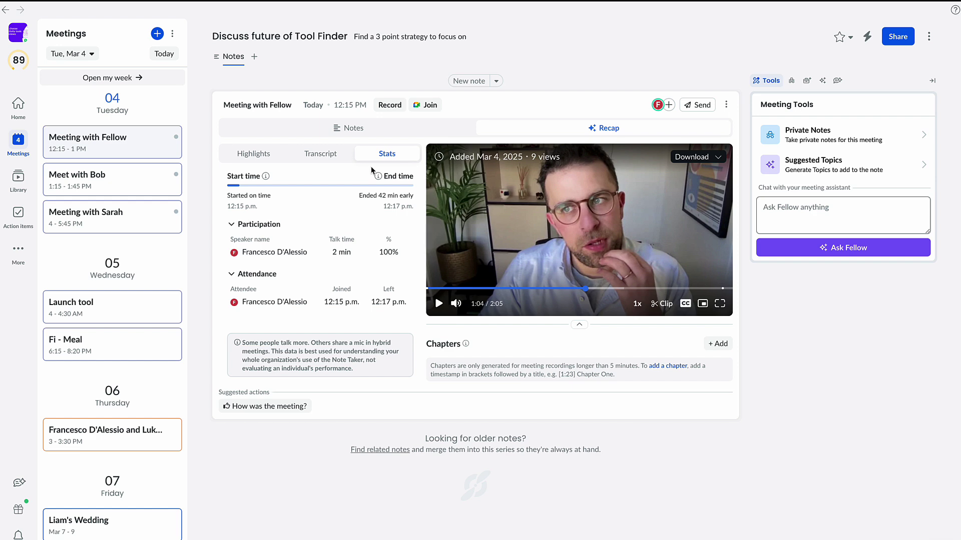
pyautogui.click(362, 129)
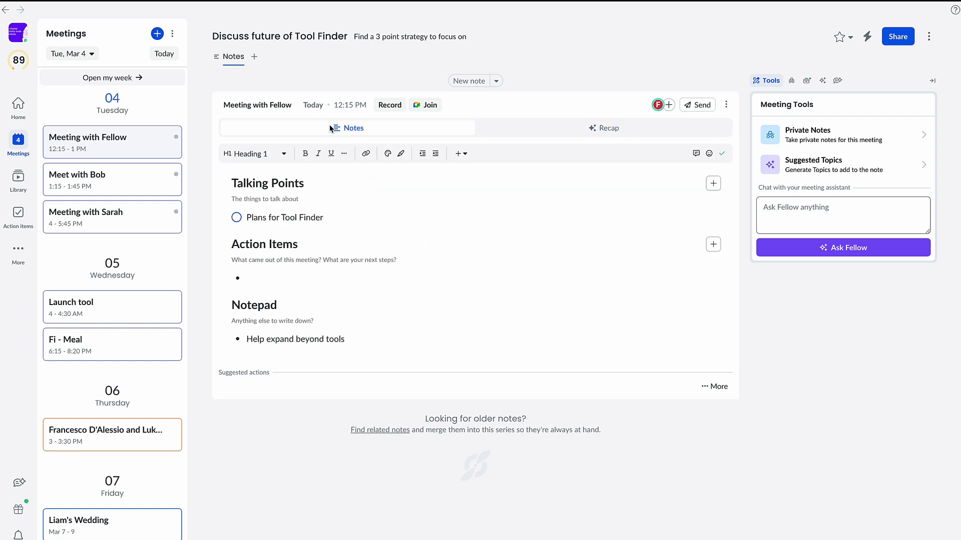
# Review the Send and Share options, then browse the note's Version history in the more-options menu
pyautogui.click(715, 106)
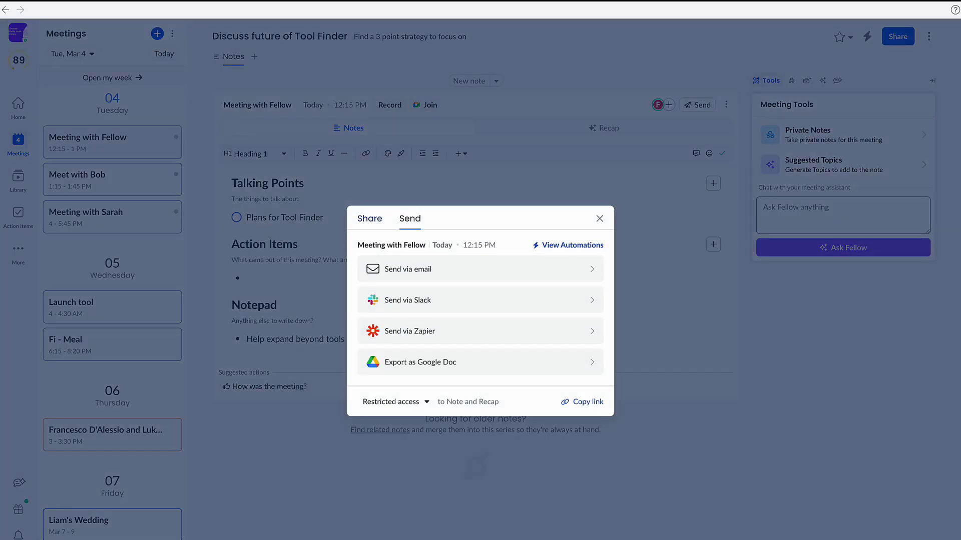
pyautogui.click(369, 218)
pyautogui.click(407, 230)
pyautogui.click(451, 191)
pyautogui.click(726, 105)
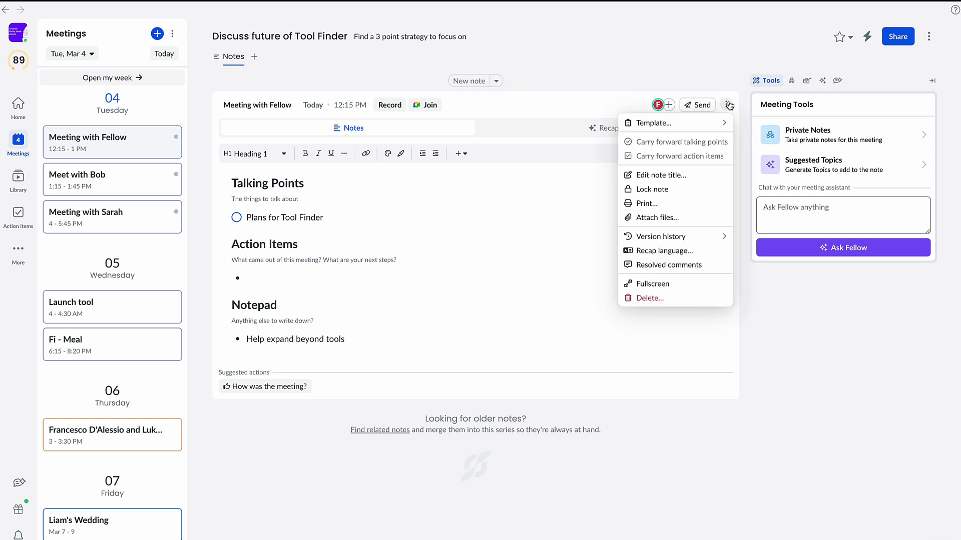
pyautogui.moveTo(694, 244)
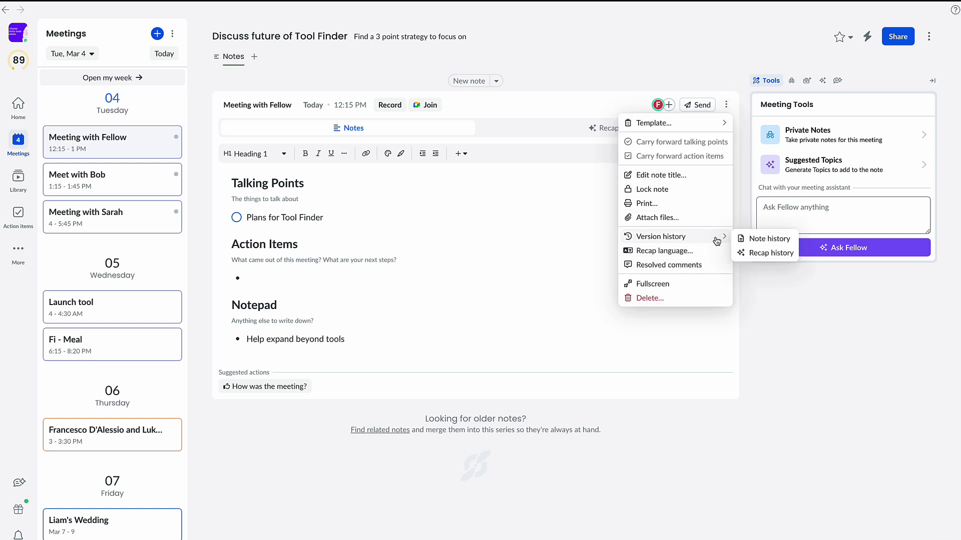
# Enable the Objectives tab beside Notes for Discuss future of Tool Finder and open it
pyautogui.click(366, 72)
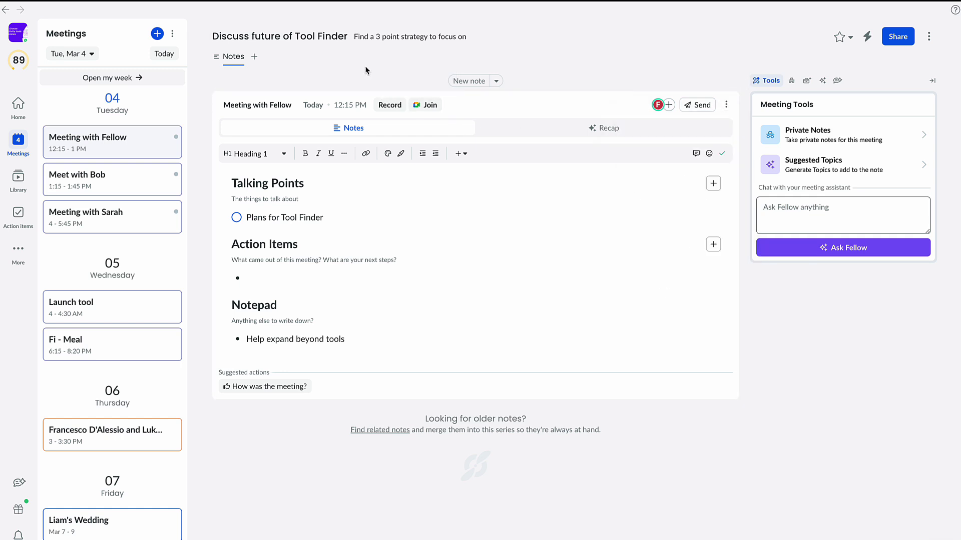
pyautogui.click(254, 57)
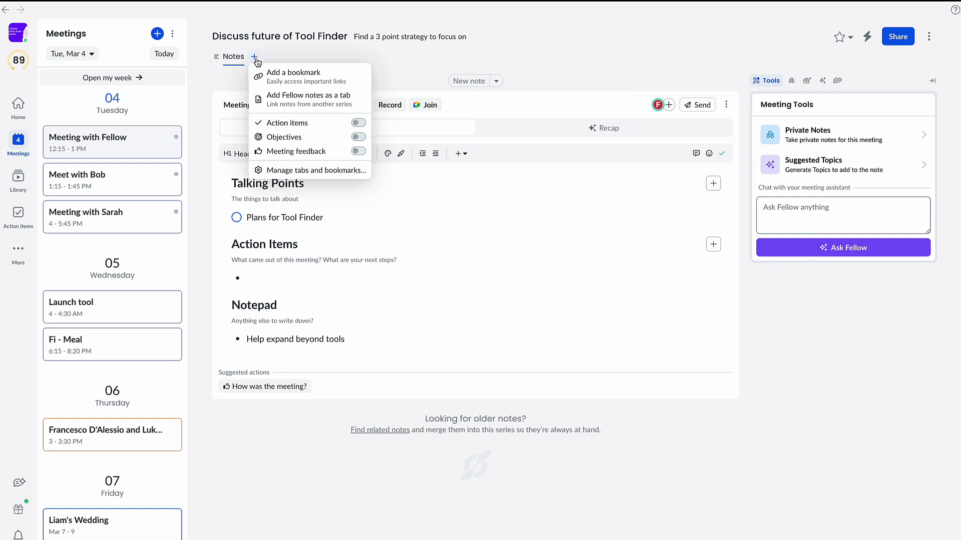
pyautogui.click(358, 138)
pyautogui.click(442, 58)
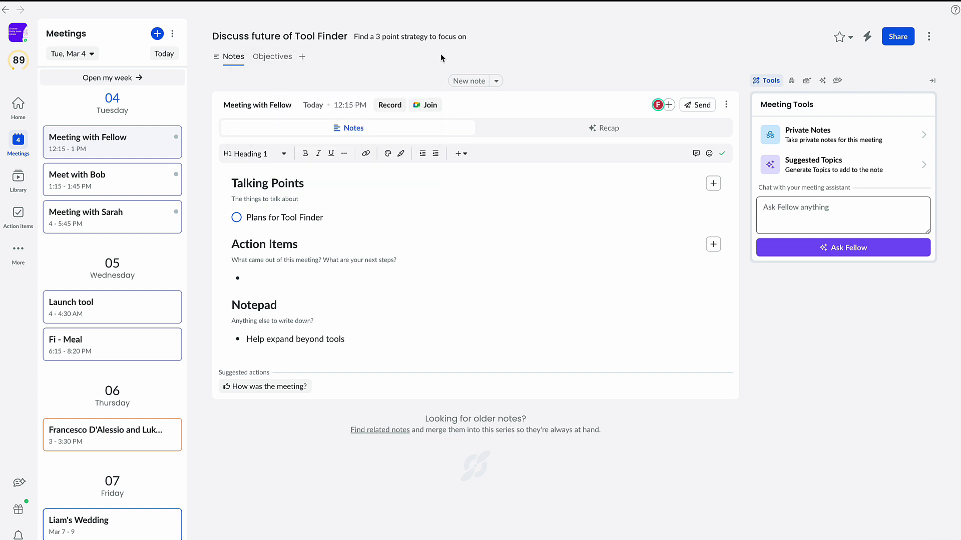
pyautogui.click(264, 58)
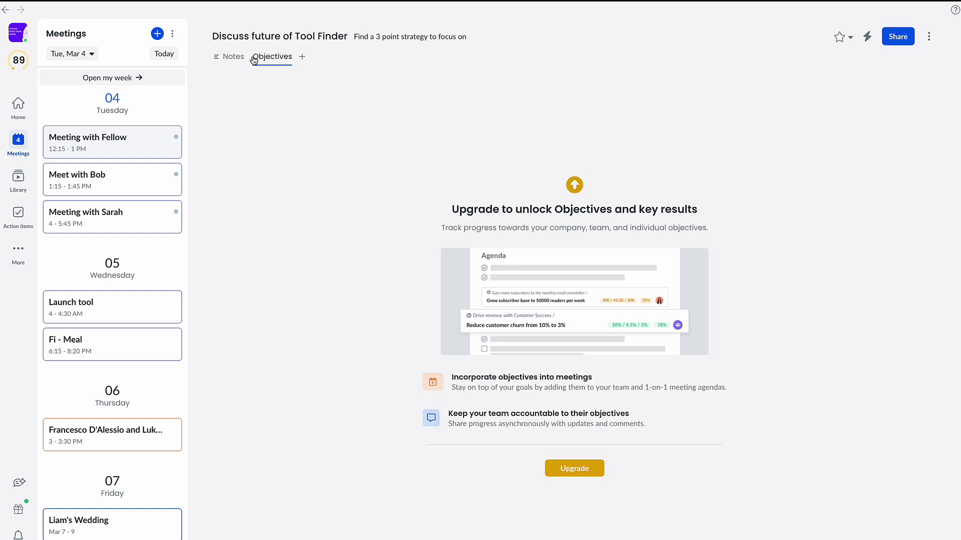